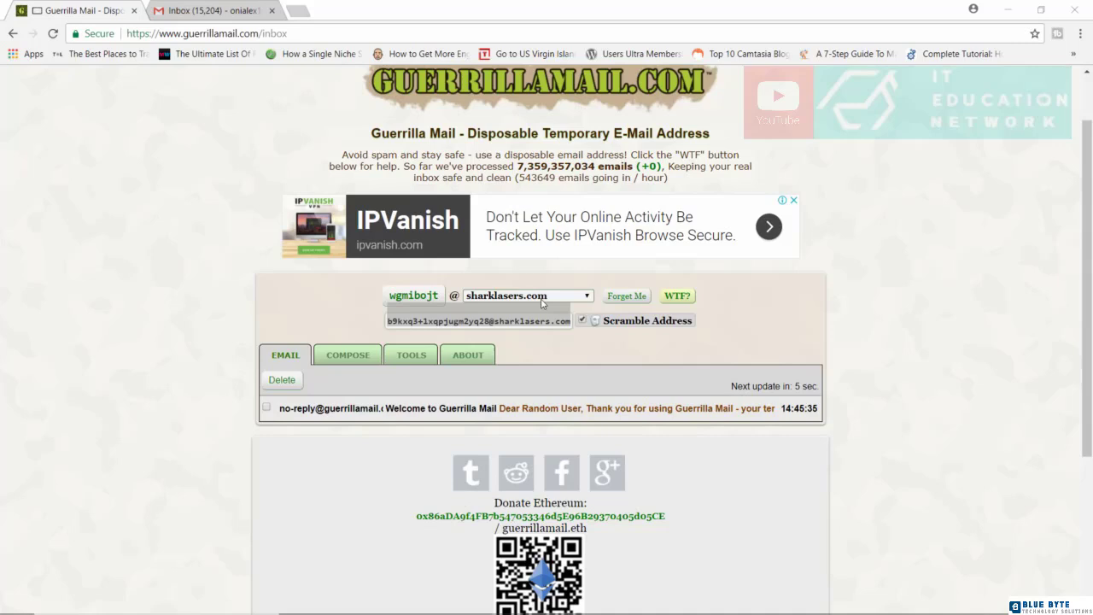
- Switch the address domain to pokemail.net and replace the random username with a custom name
{"action": "left_click", "coordinate": [567, 298]}
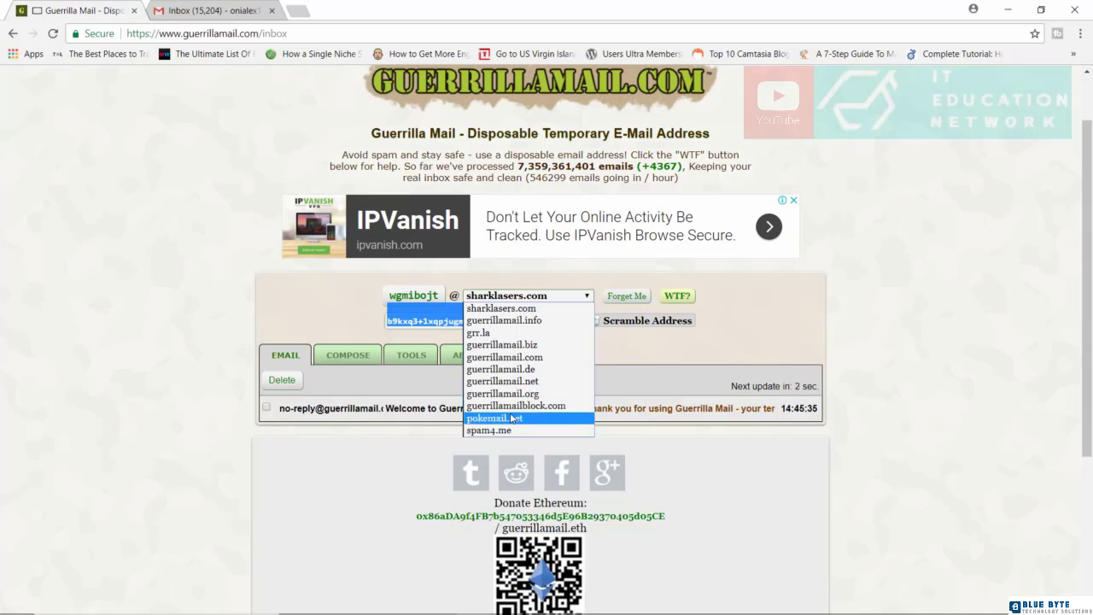
{"action": "left_click", "coordinate": [511, 418]}
{"action": "left_click", "coordinate": [402, 297]}
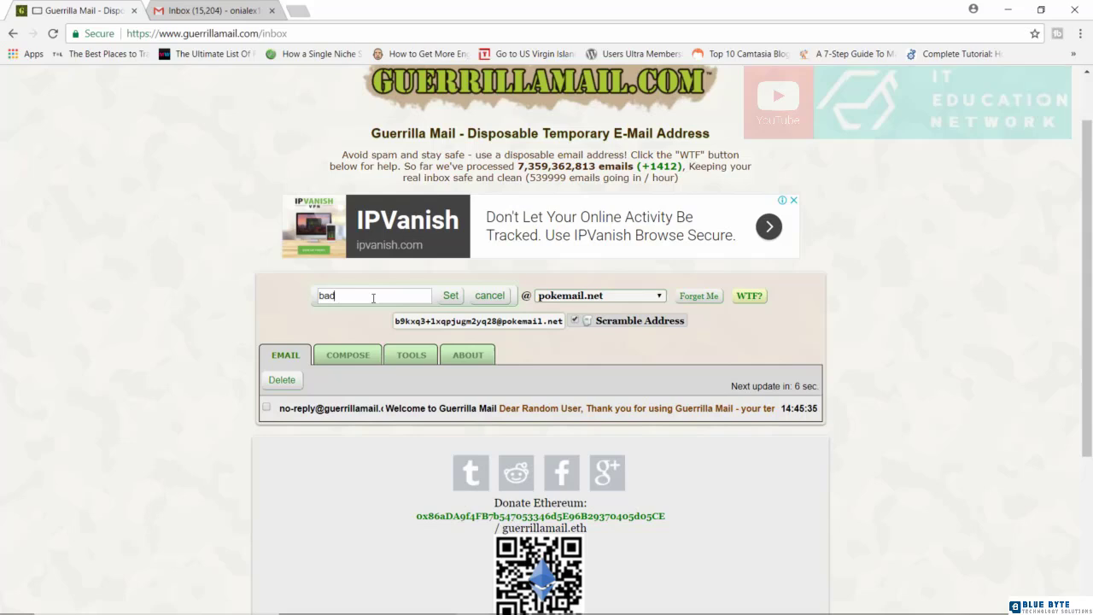
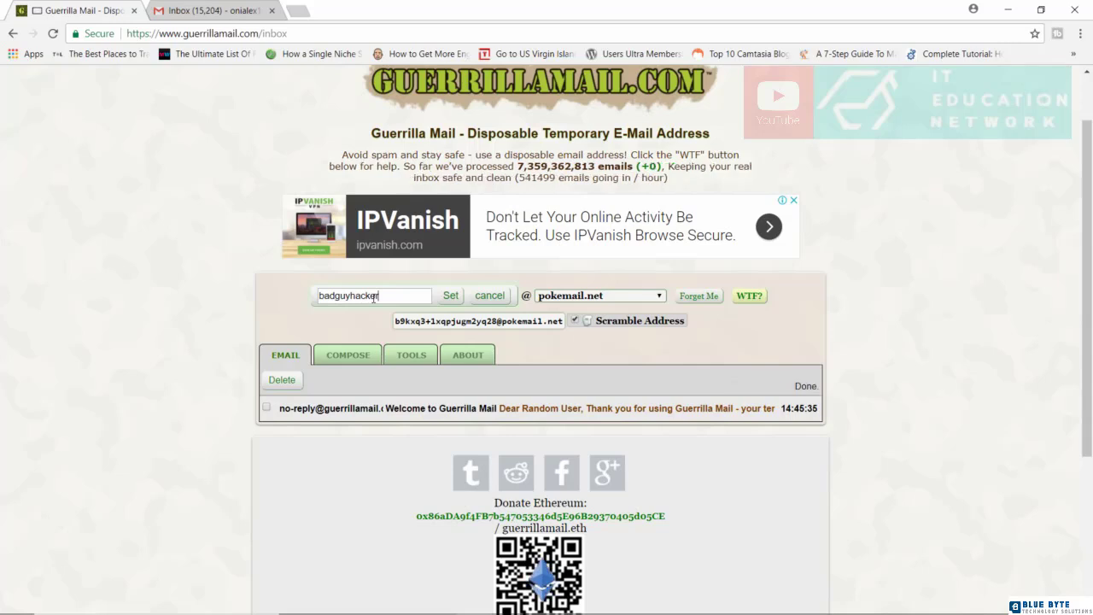
{"action": "scroll", "coordinate": [461, 321], "scroll_direction": "down", "scroll_amount": 1}
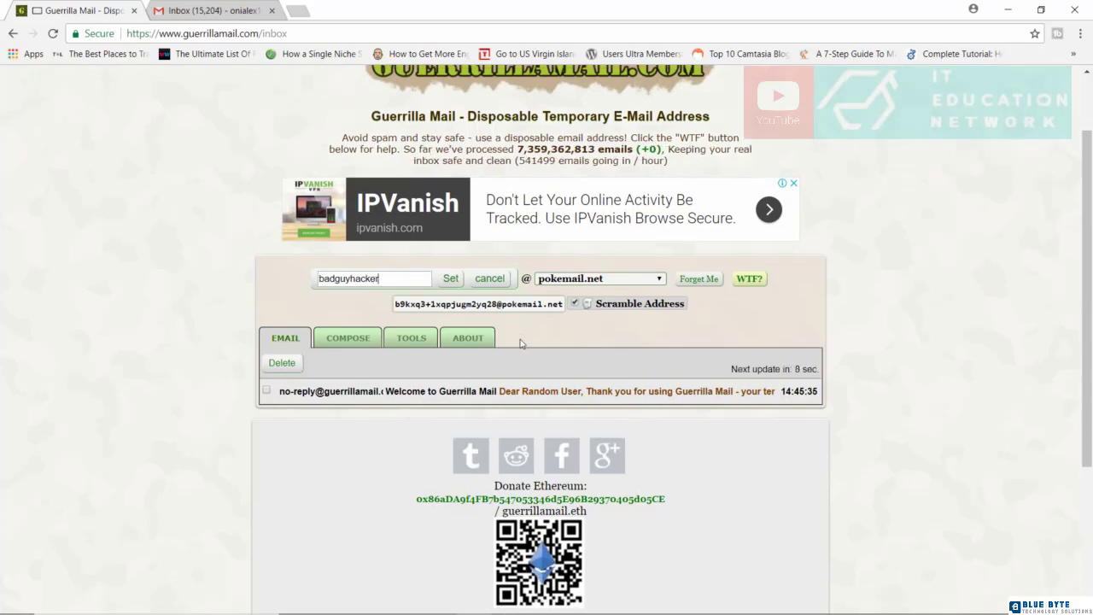
{"action": "left_click", "coordinate": [455, 226]}
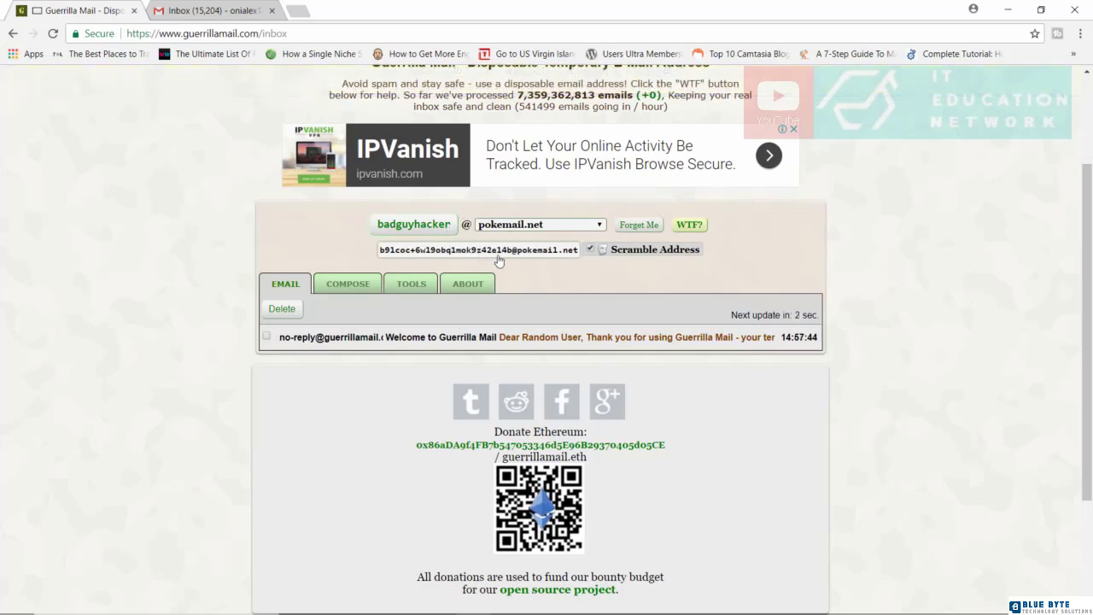
- Start a new email to the recipient's Gmail address with subject 'I SEE YOU !!!!!'
{"action": "left_click", "coordinate": [350, 288]}
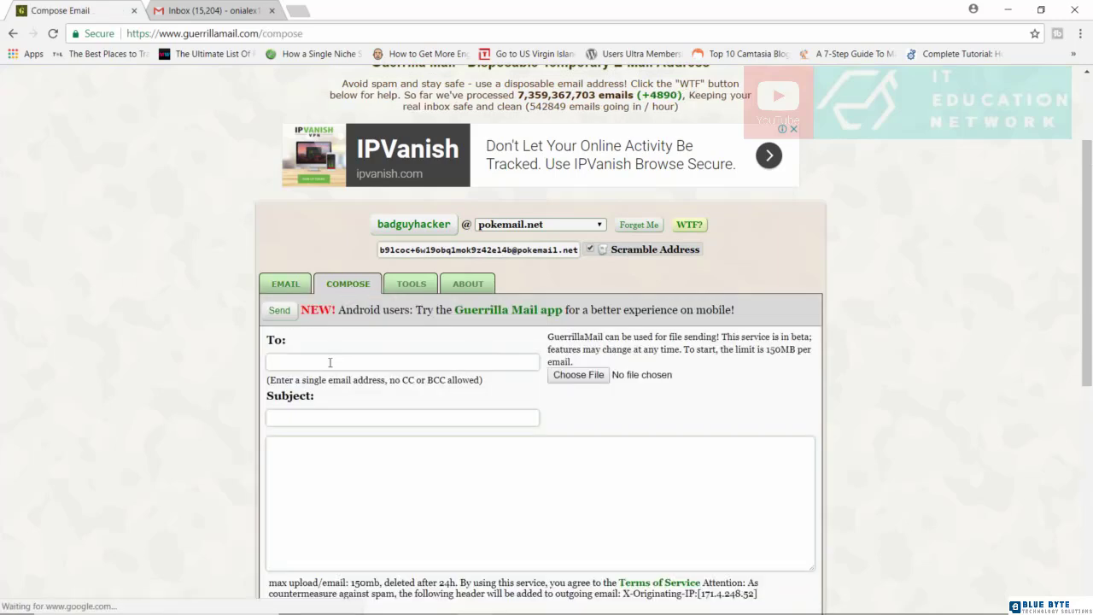
{"action": "left_click", "coordinate": [330, 362]}
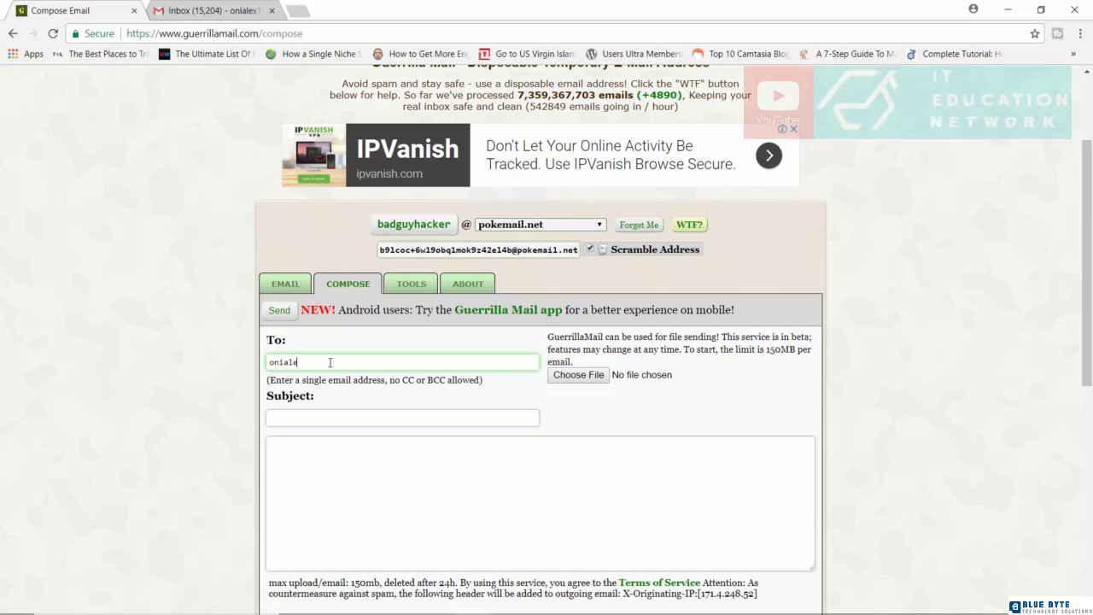
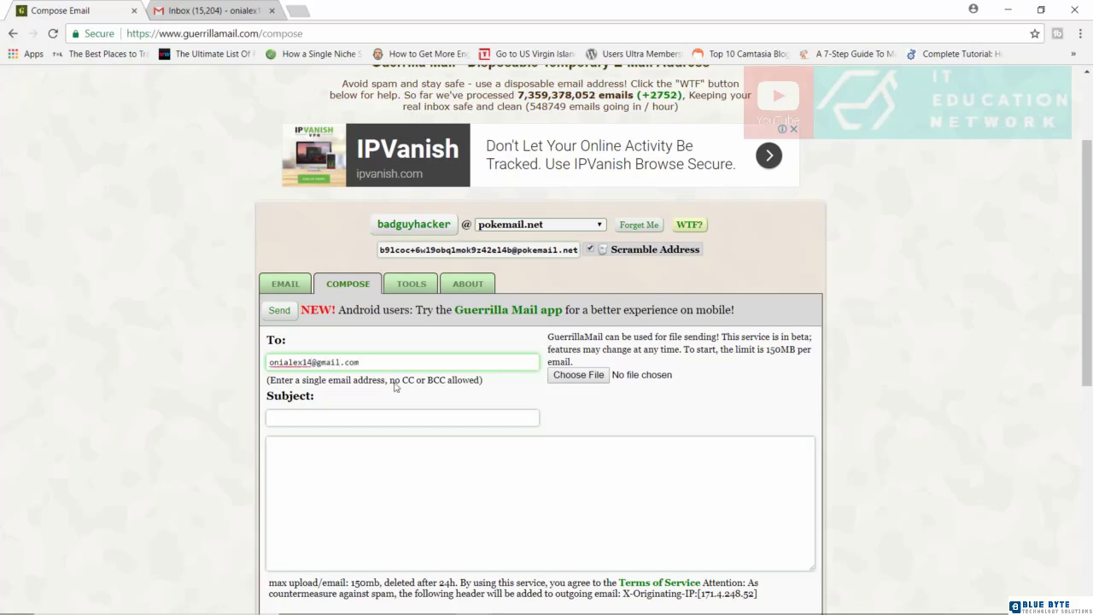
{"action": "left_click", "coordinate": [302, 415]}
{"action": "type", "text": "I"}
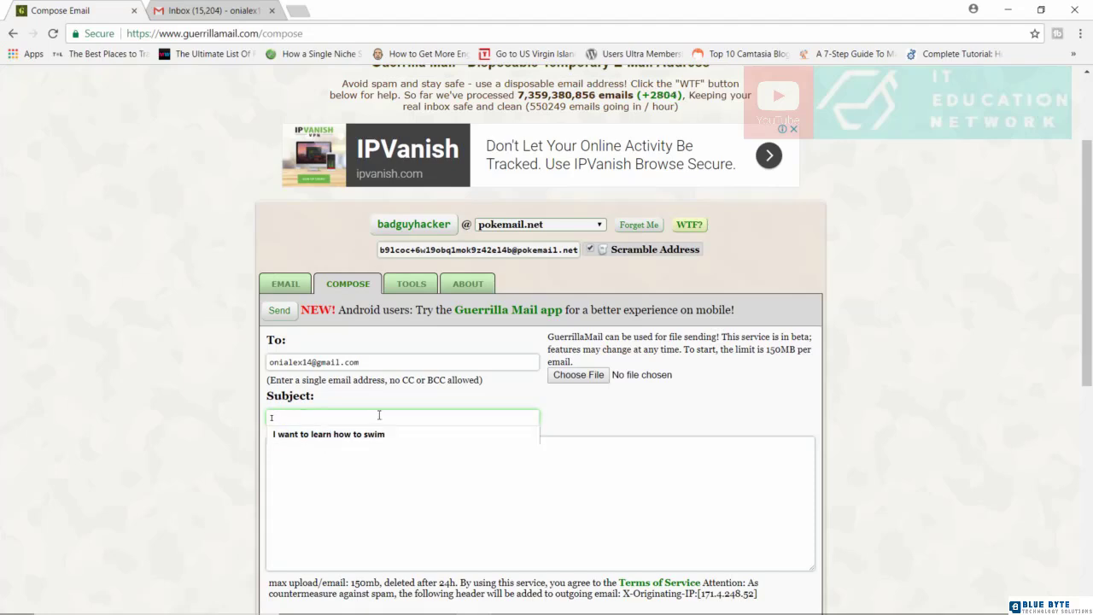
{"action": "key", "text": "Caps_Lock"}
{"action": "type", "text": "SEE YOU"}
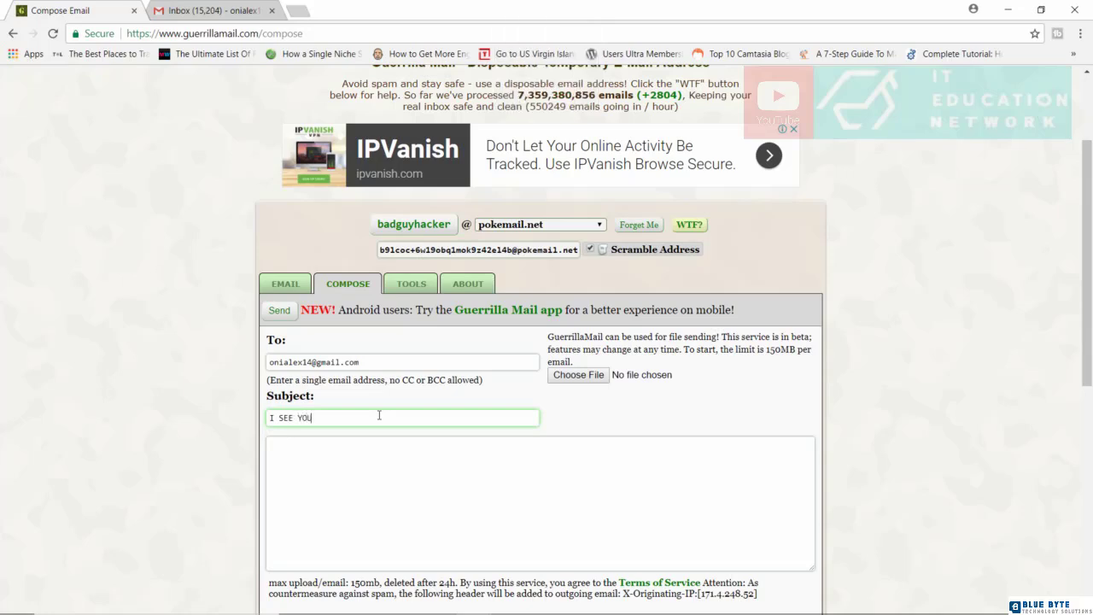
{"action": "type", "text": " !!!!!"}
- Write the body 'I see you everyday. I am watching you', send it past reCAPTCHA, and check Gmail
{"action": "left_click", "coordinate": [331, 482]}
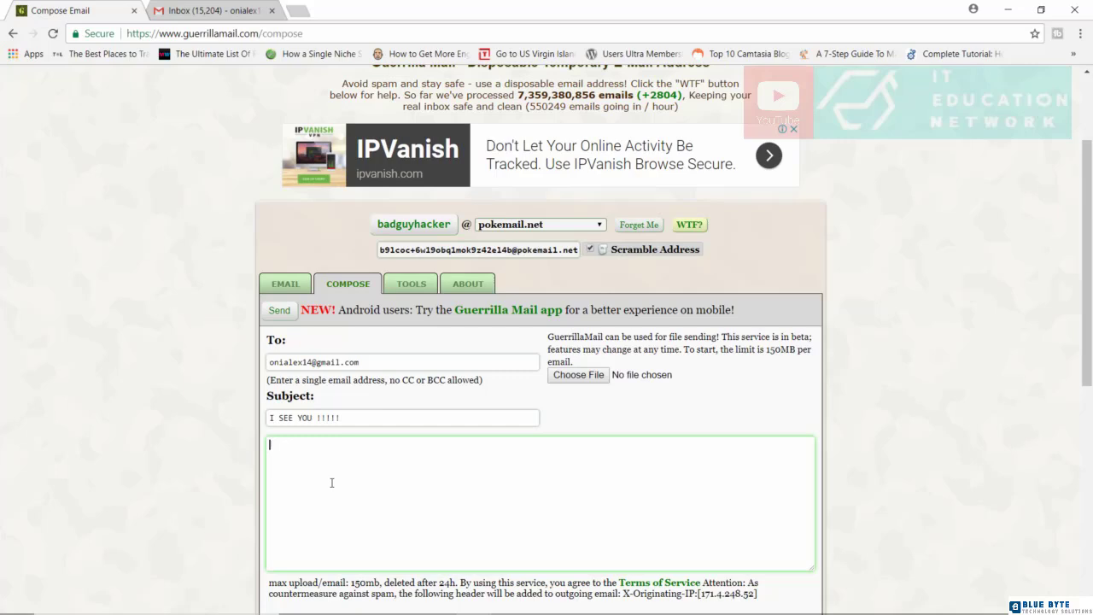
{"action": "key", "text": "Caps_Lock"}
{"action": "type", "text": "I see you everyda"}
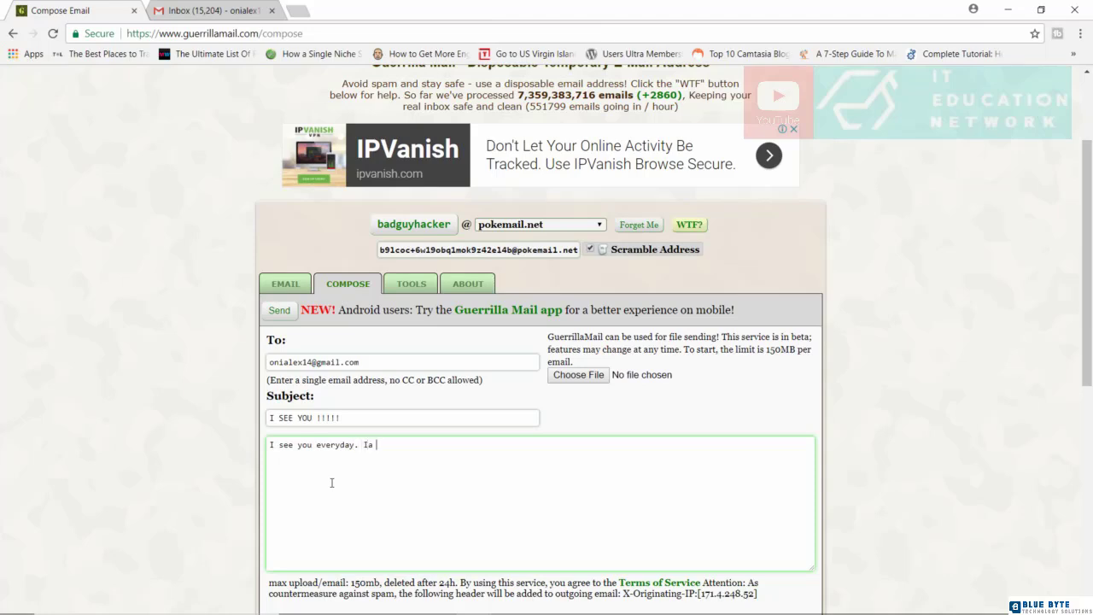
{"action": "type", "text": "y. I am watching you ...."}
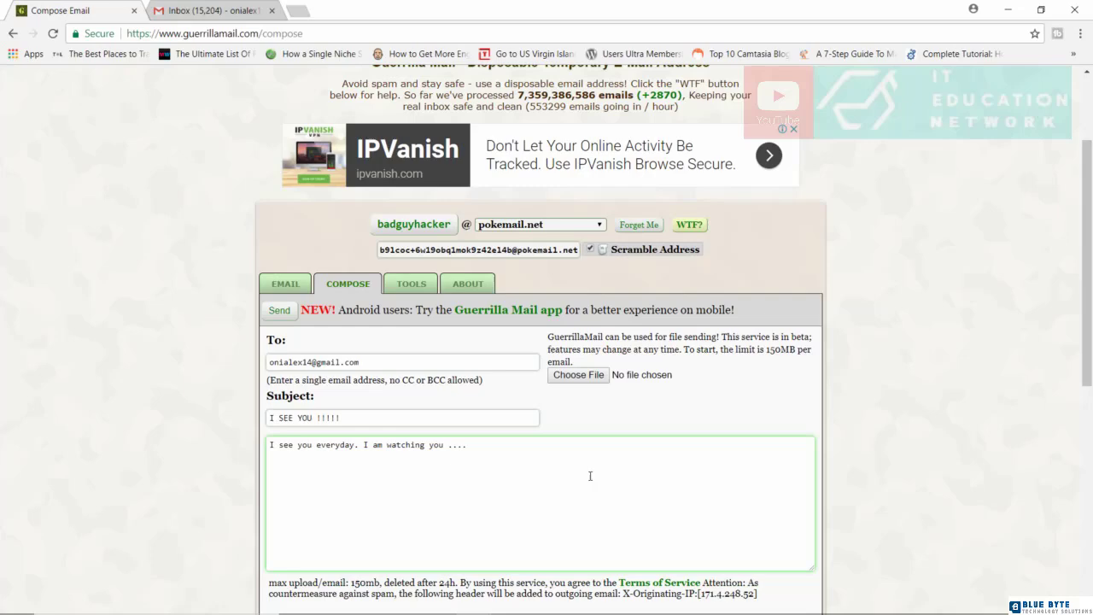
{"action": "left_click", "coordinate": [286, 312]}
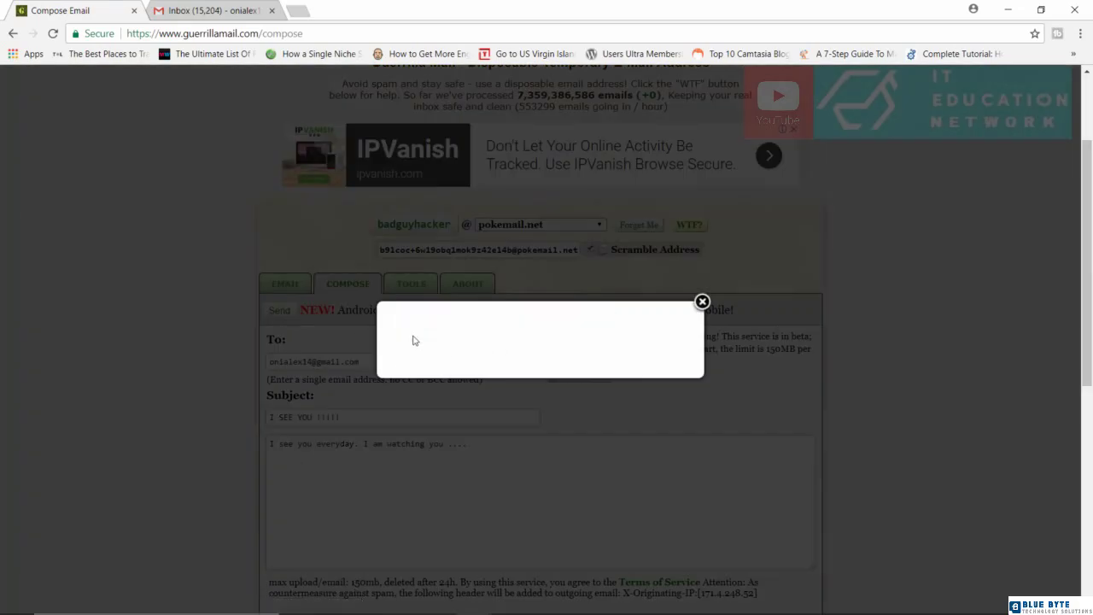
{"action": "left_click", "coordinate": [418, 338]}
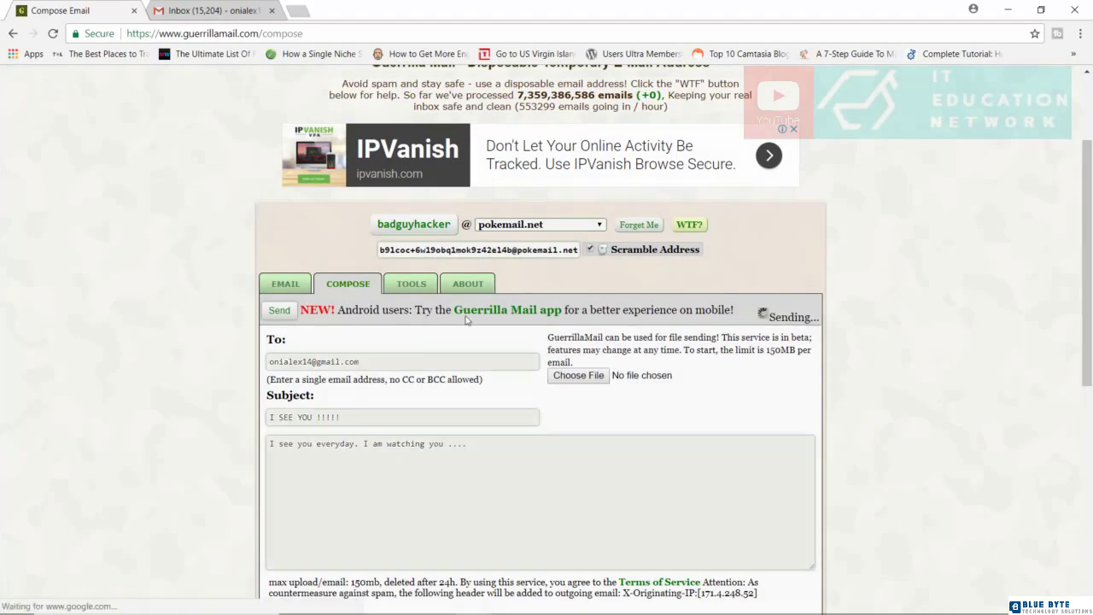
{"action": "left_click", "coordinate": [199, 10]}
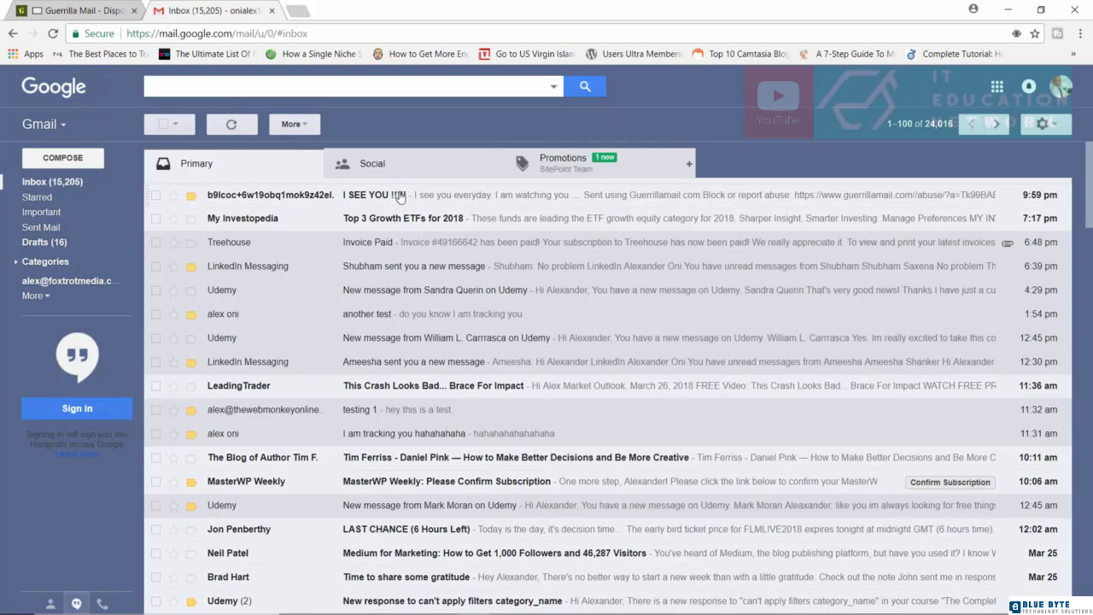
{"action": "left_click", "coordinate": [492, 199]}
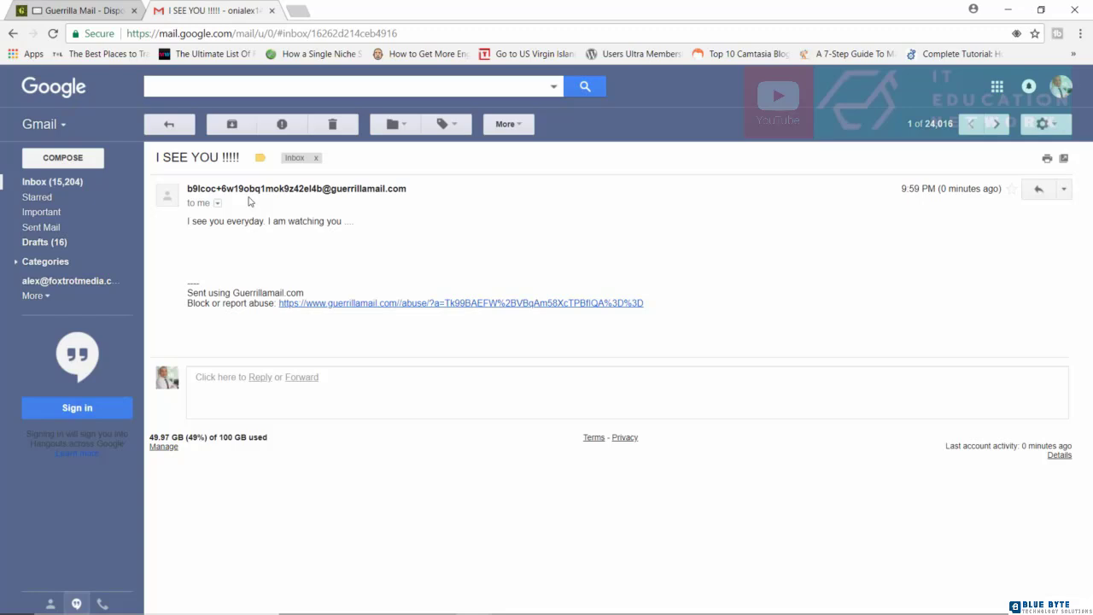
{"action": "left_click_drag", "start_coordinate": [188, 188], "coordinate": [323, 203]}
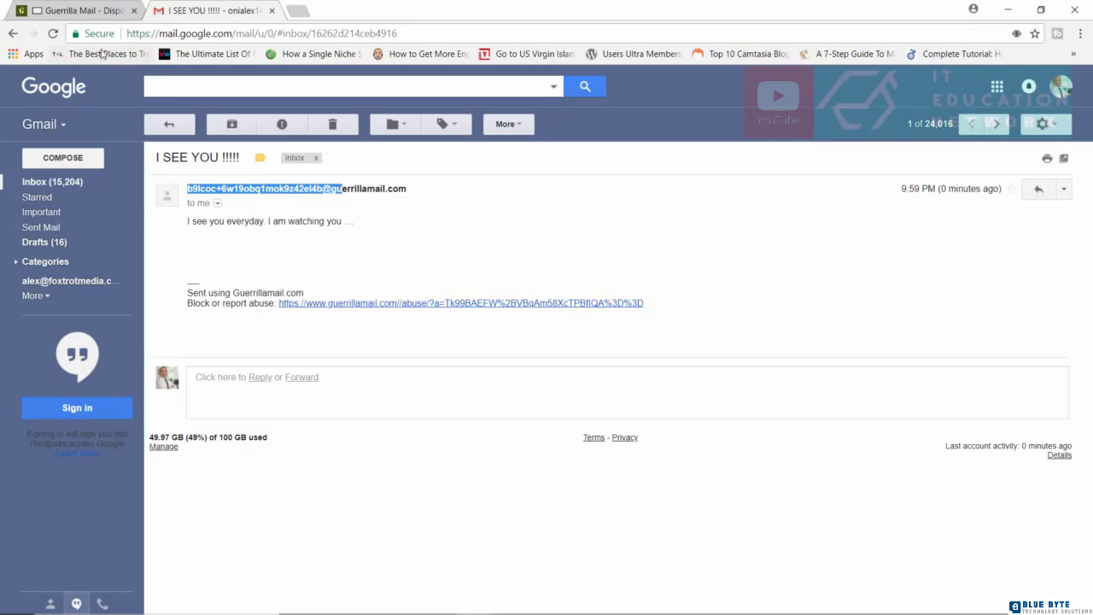
{"action": "left_click", "coordinate": [98, 12]}
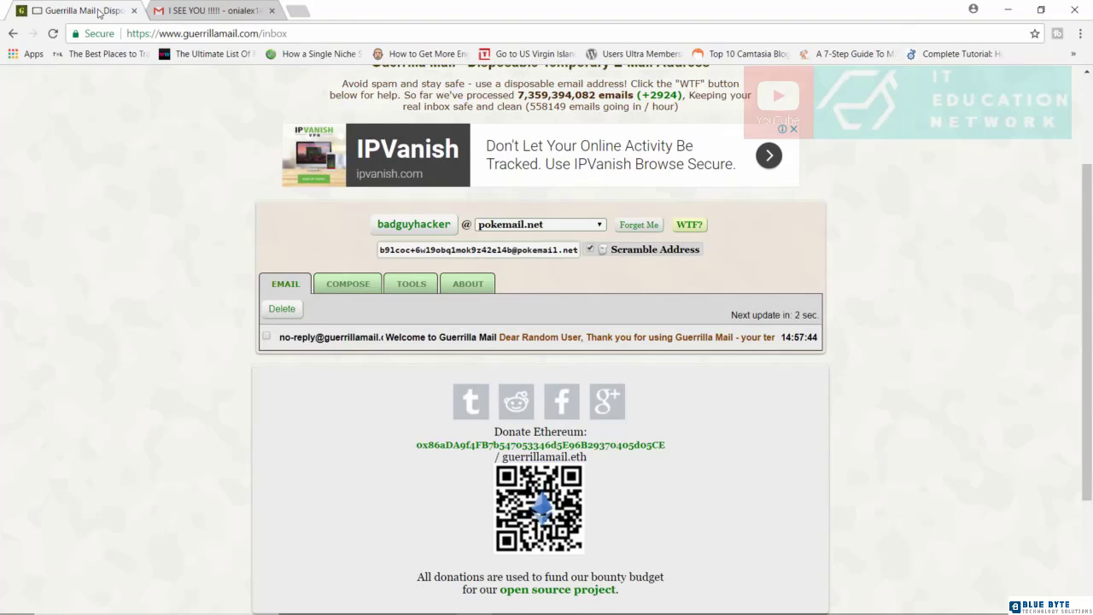
{"action": "left_click", "coordinate": [184, 12]}
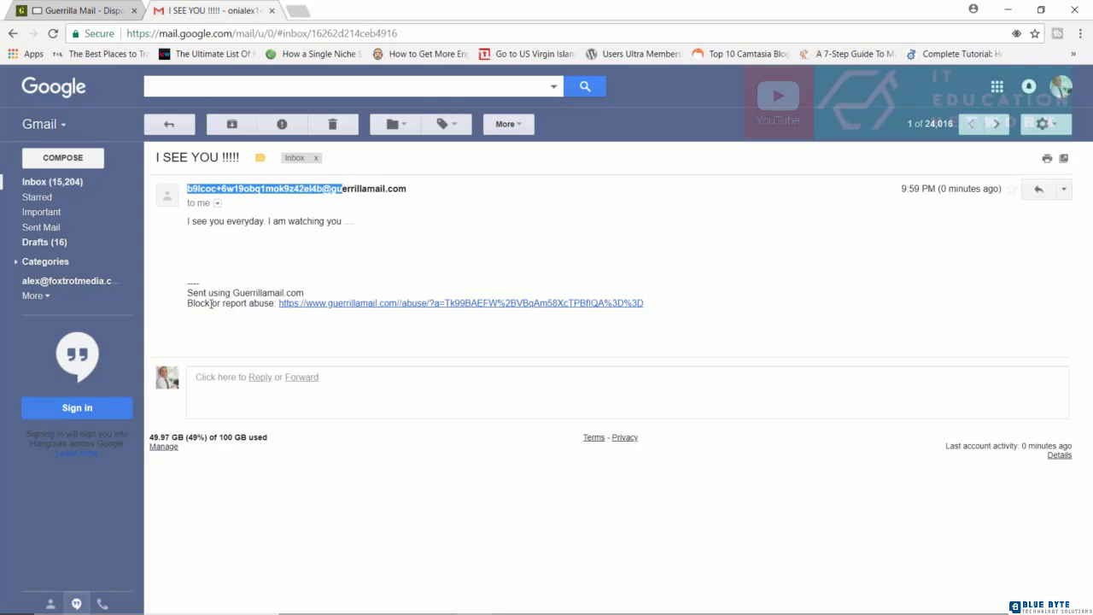
{"action": "left_click", "coordinate": [373, 246]}
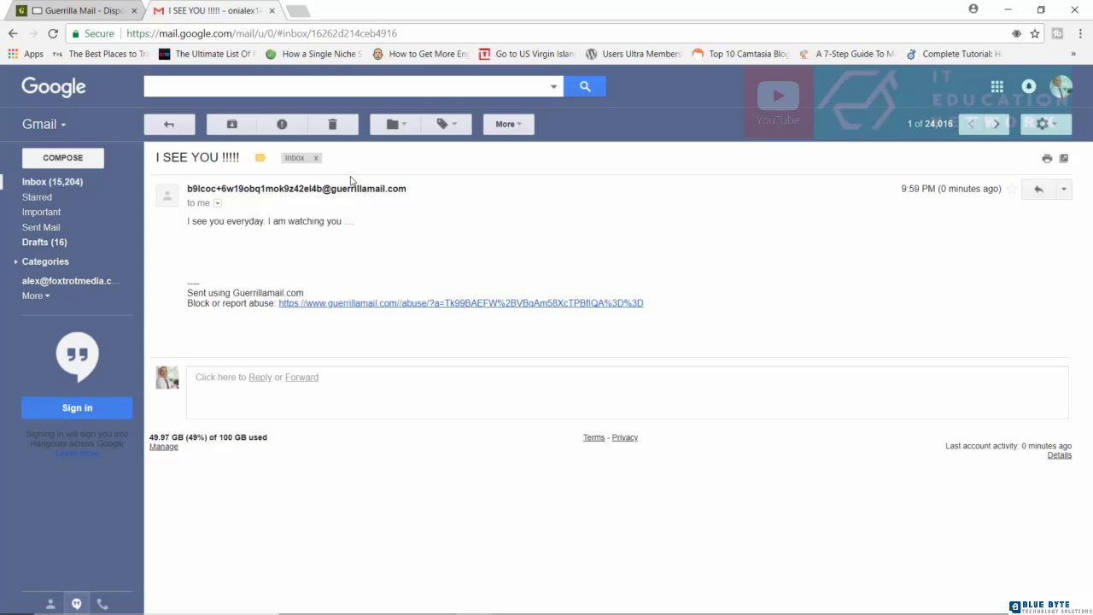
- Reply from Gmail with 'I see you even more' and return to the Guerrilla Mail tab
{"action": "mouse_move", "coordinate": [385, 191]}
{"action": "mouse_move", "coordinate": [342, 185]}
{"action": "left_click", "coordinate": [262, 389]}
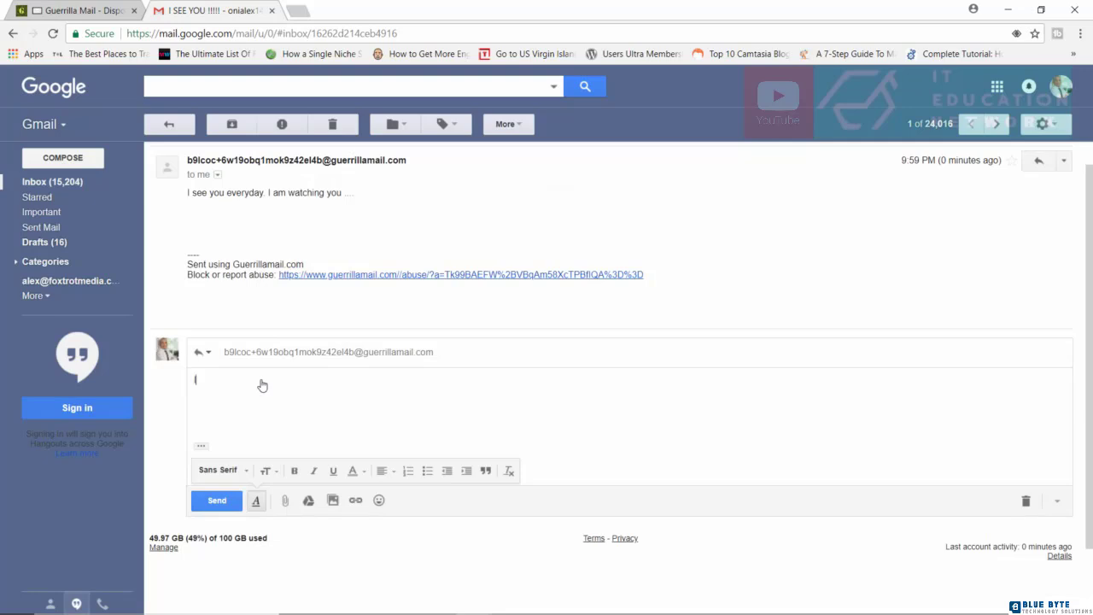
{"action": "type", "text": "I see you even more ............"}
{"action": "left_click", "coordinate": [217, 504]}
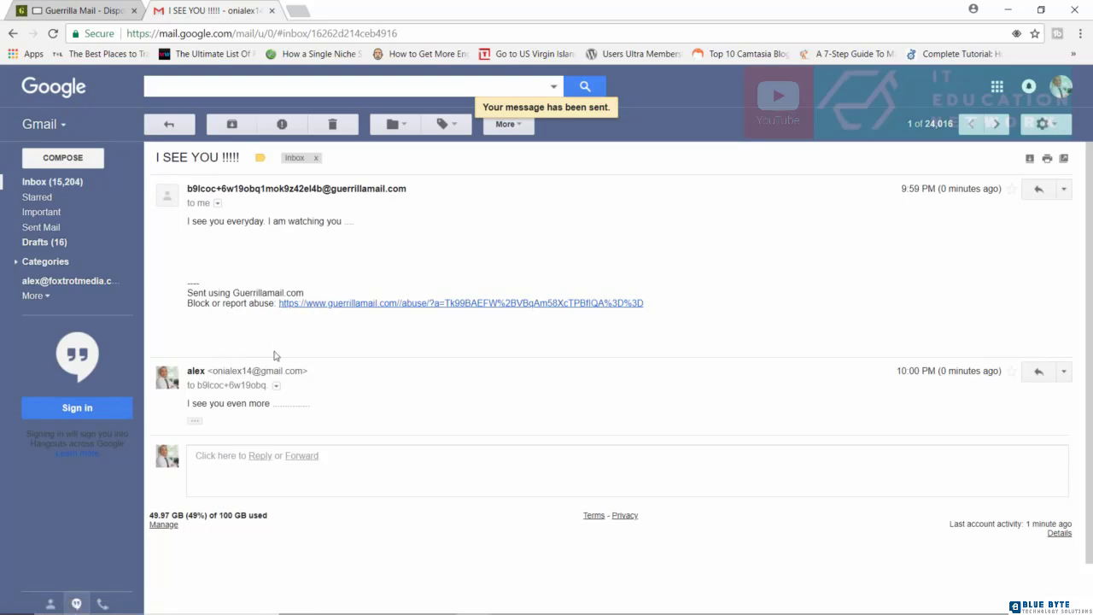
{"action": "left_click", "coordinate": [75, 7]}
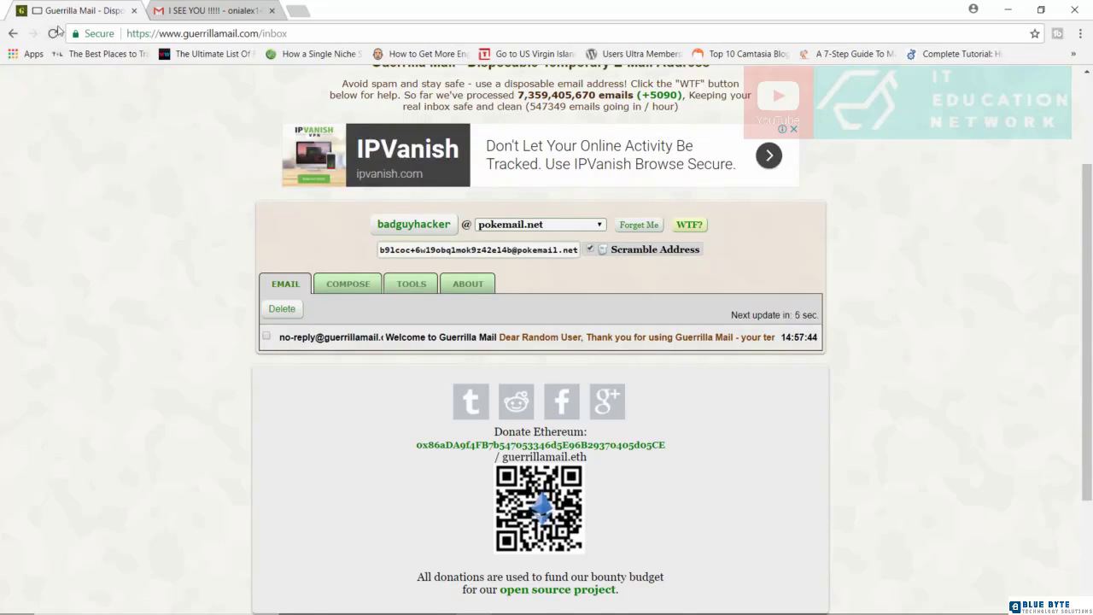
- Reload the disposable inbox and open the 'Re: I SEE YOU !!!!!' reply reading 'I see you even more'
{"action": "left_click", "coordinate": [55, 31]}
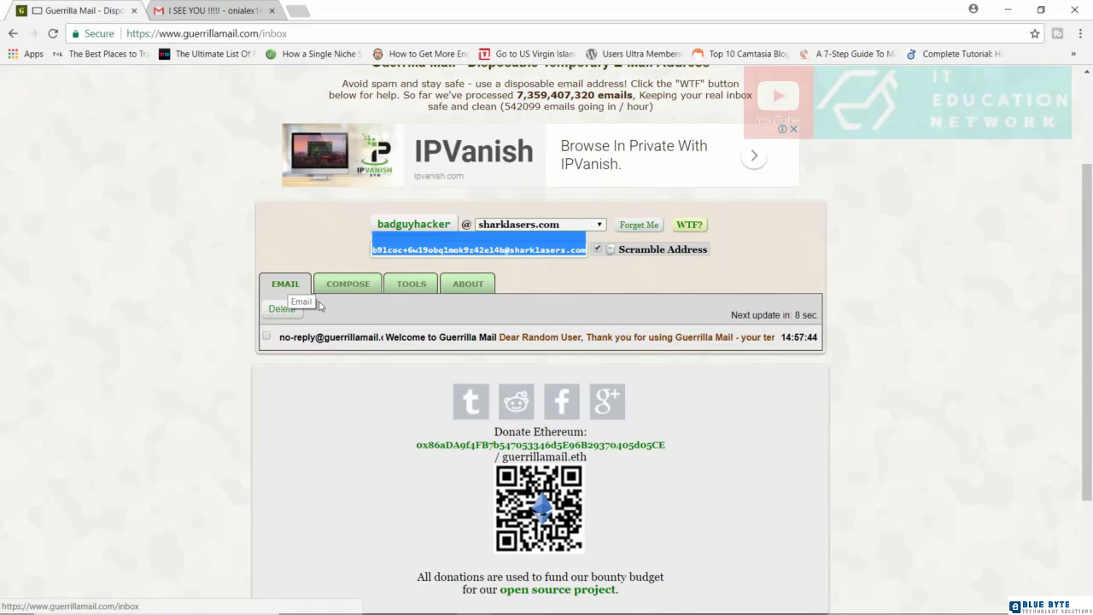
{"action": "left_click", "coordinate": [385, 289]}
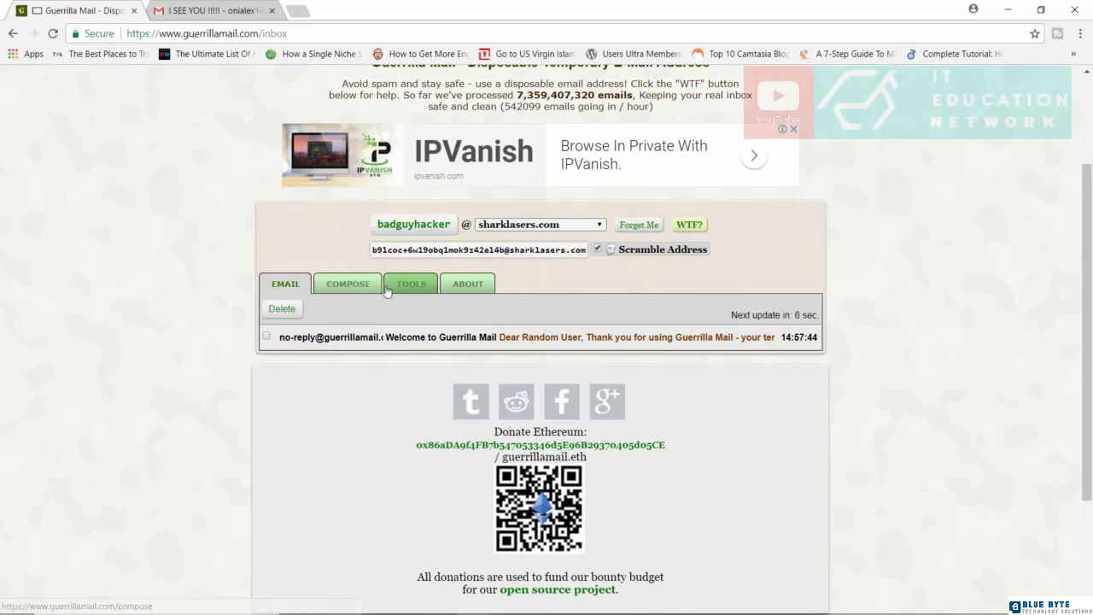
{"action": "left_click", "coordinate": [274, 281]}
{"action": "scroll", "coordinate": [517, 337], "scroll_direction": "down", "scroll_amount": 1}
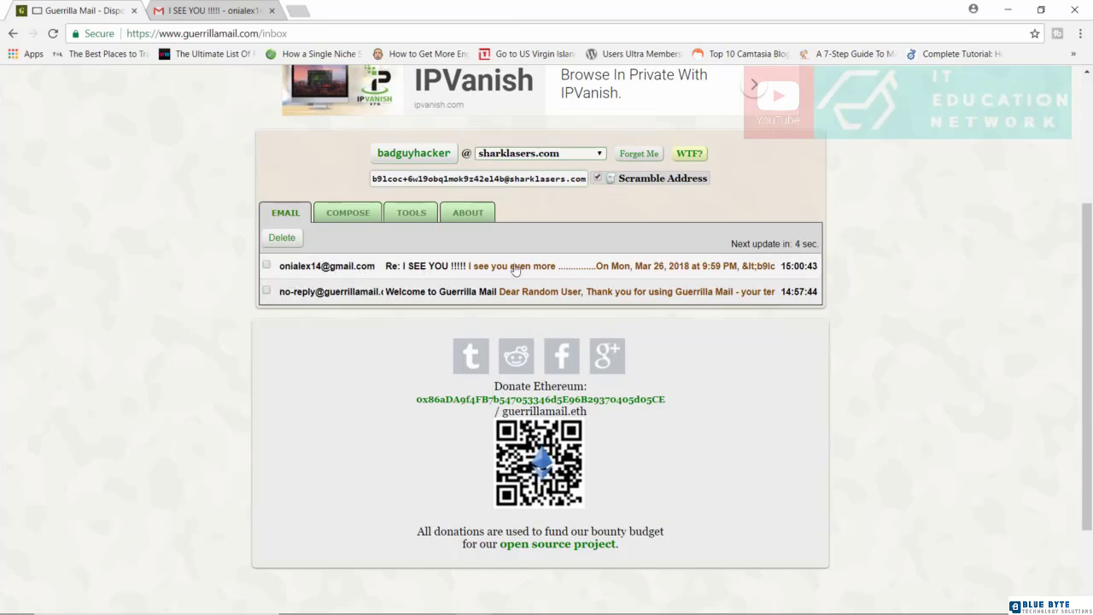
{"action": "left_click", "coordinate": [469, 274]}
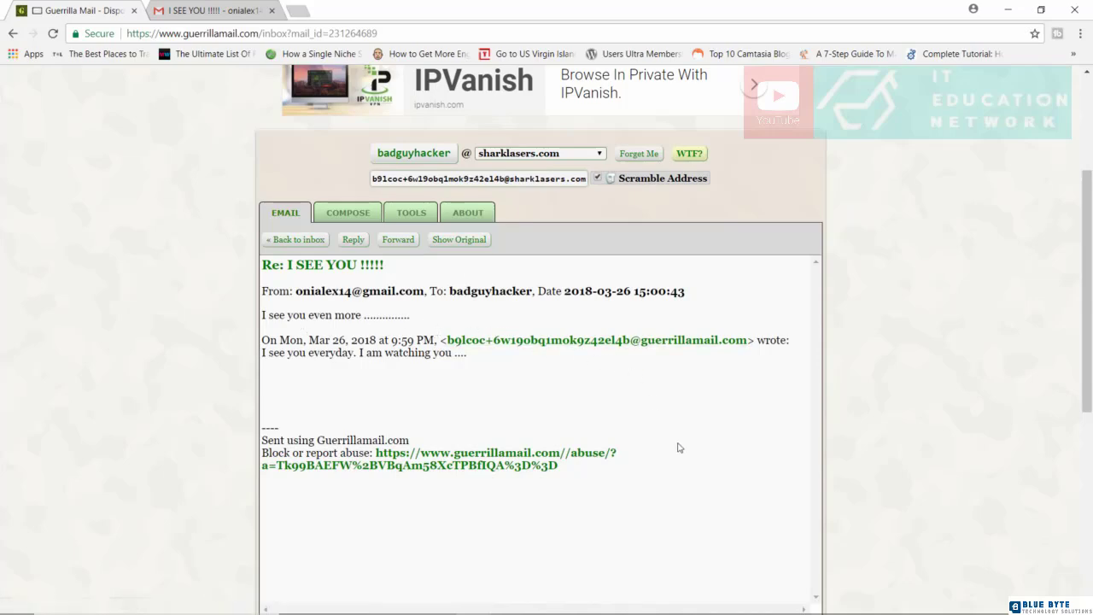
{"action": "scroll", "coordinate": [677, 448], "scroll_direction": "down", "scroll_amount": 3}
{"action": "scroll", "coordinate": [677, 447], "scroll_direction": "up", "scroll_amount": 4}
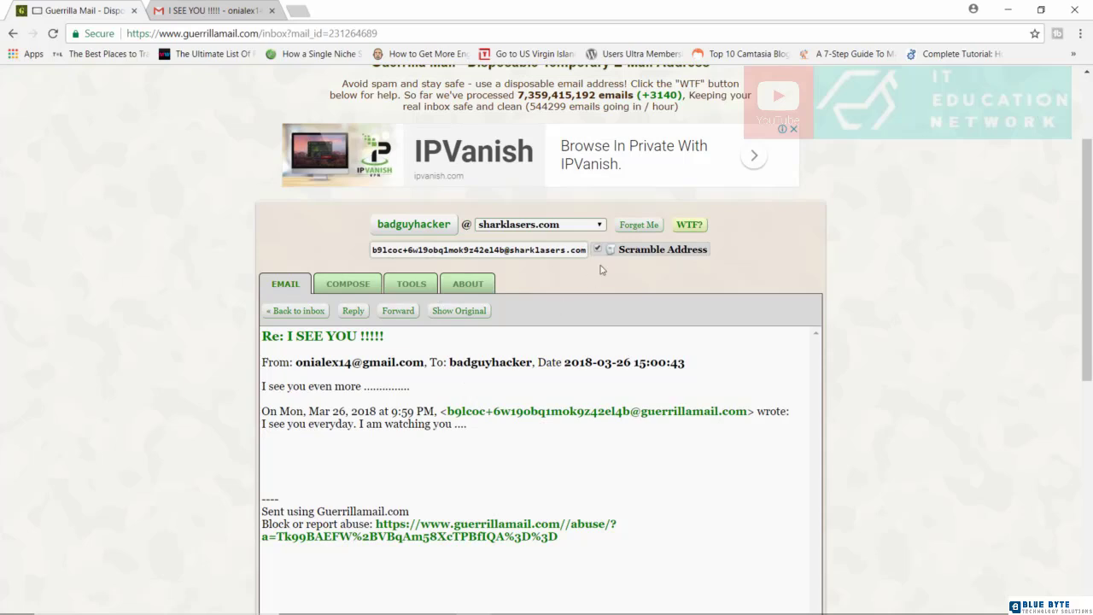
- Forget the disposable address and return to the top of the now-empty inbox
{"action": "left_click", "coordinate": [638, 225]}
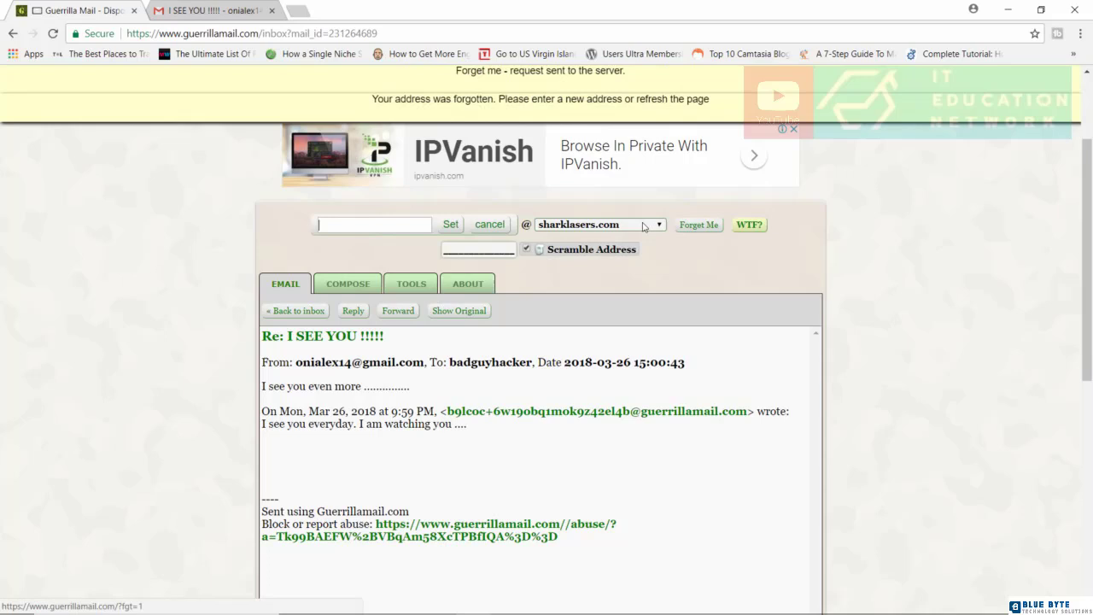
{"action": "left_click", "coordinate": [298, 311]}
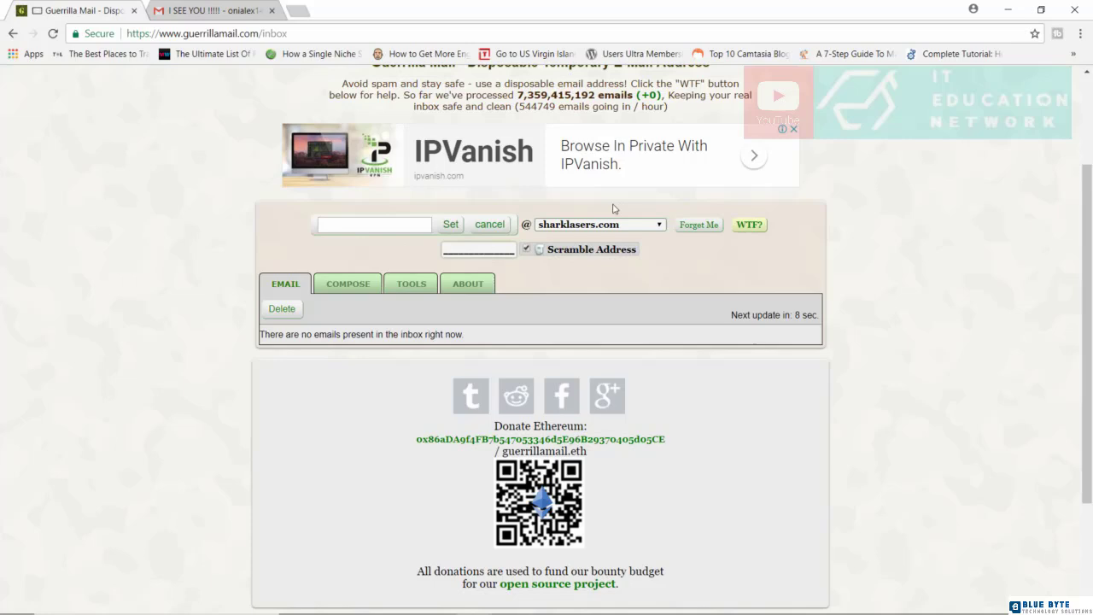
{"action": "scroll", "coordinate": [613, 209], "scroll_direction": "up", "scroll_amount": 2}
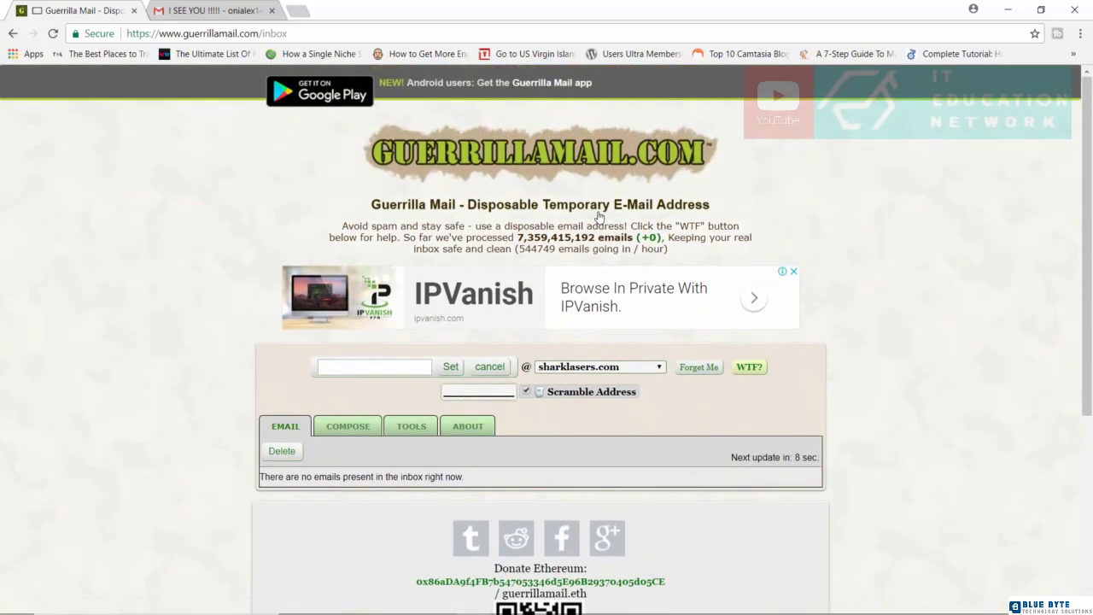